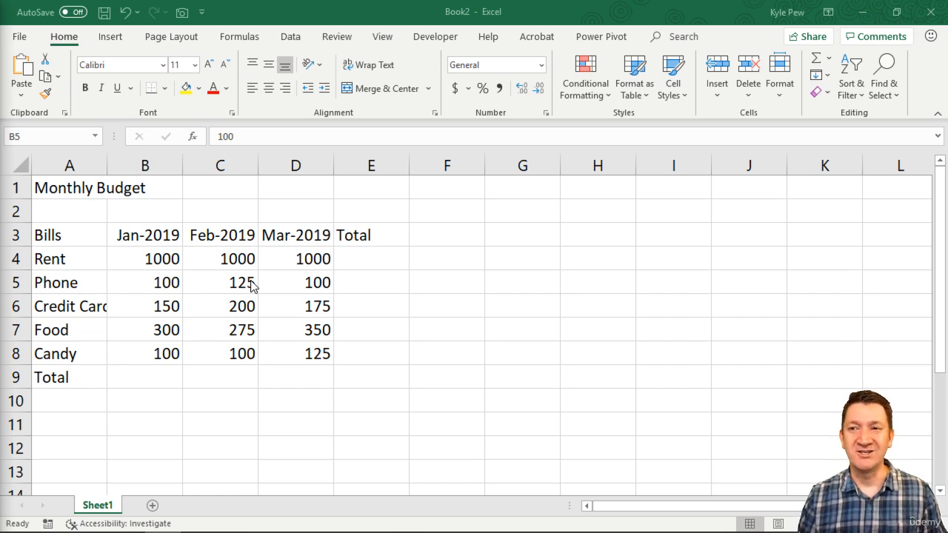
pyautogui.click(123, 377)
pyautogui.click(134, 378)
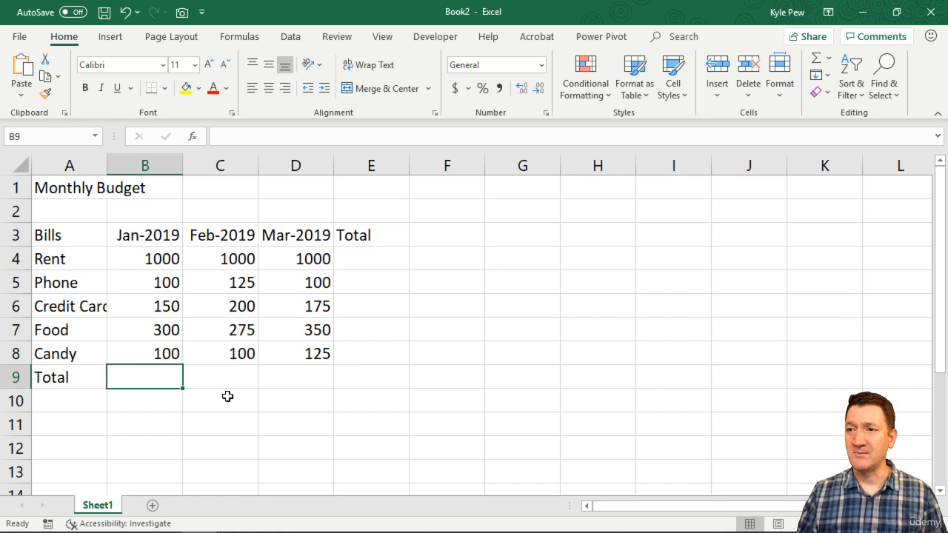
pyautogui.click(221, 376)
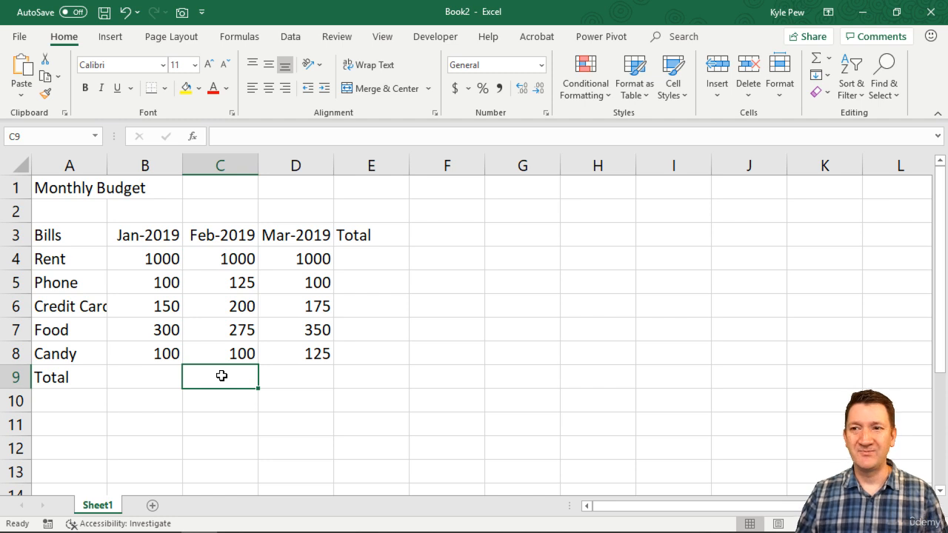
# Enter the formula =1000+100+150+300+100 in cell B9 as the January total.
pyautogui.click(120, 383)
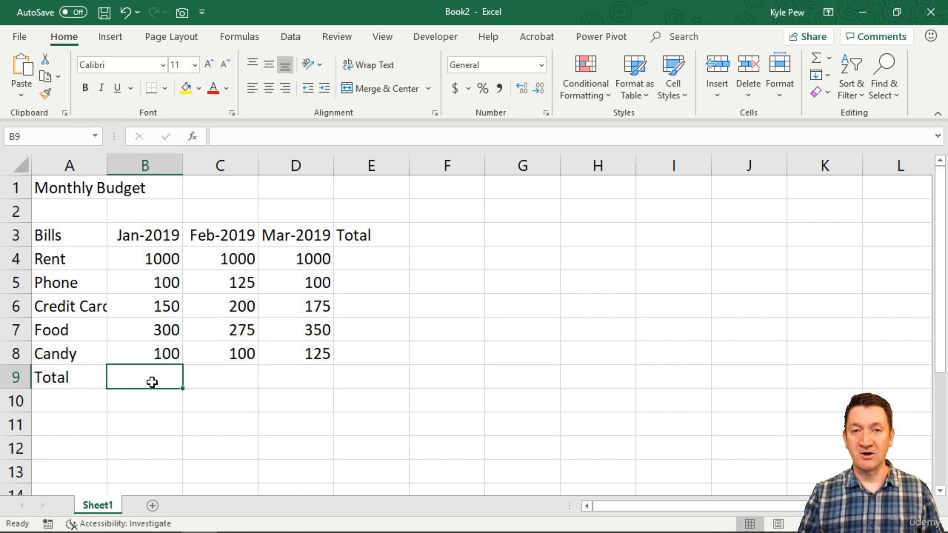
pyautogui.doubleClick(152, 382)
pyautogui.write('=')
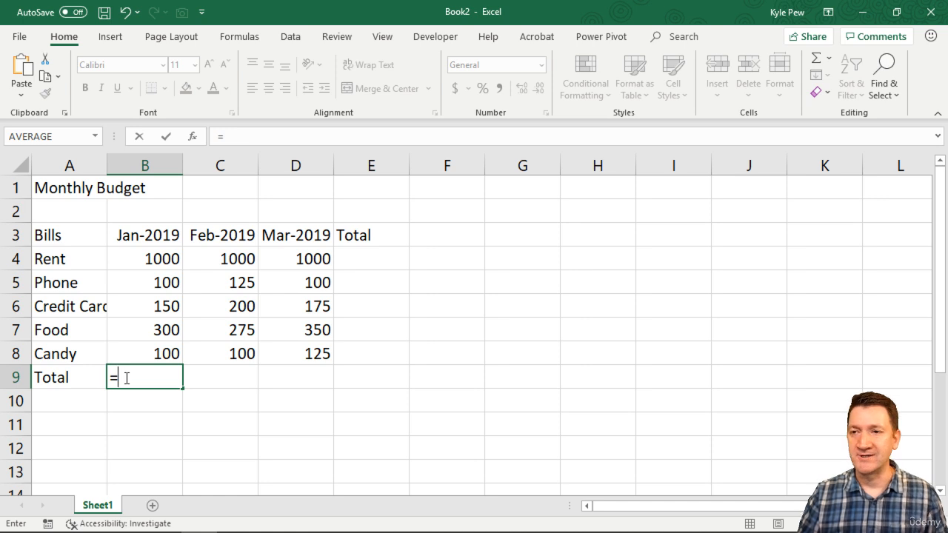
pyautogui.write('1000')
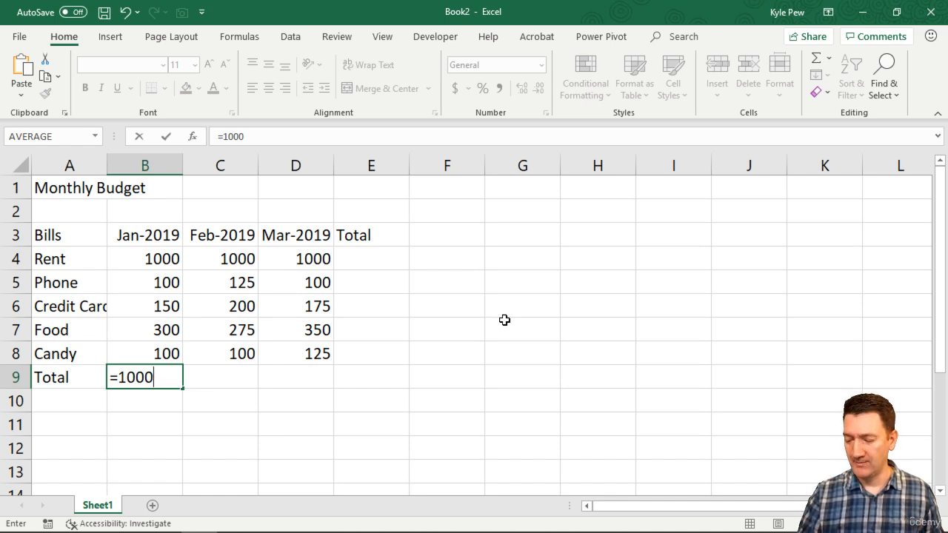
pyautogui.write('+')
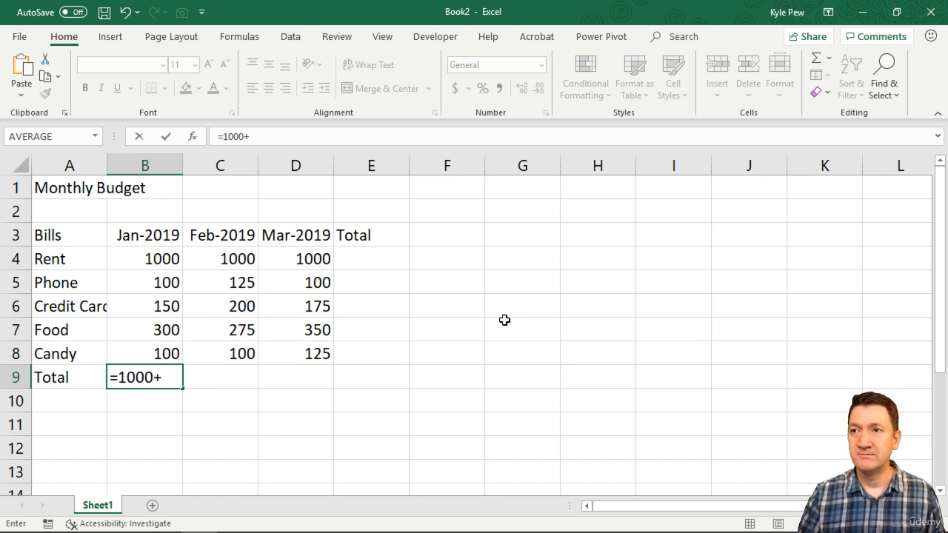
pyautogui.write('1')
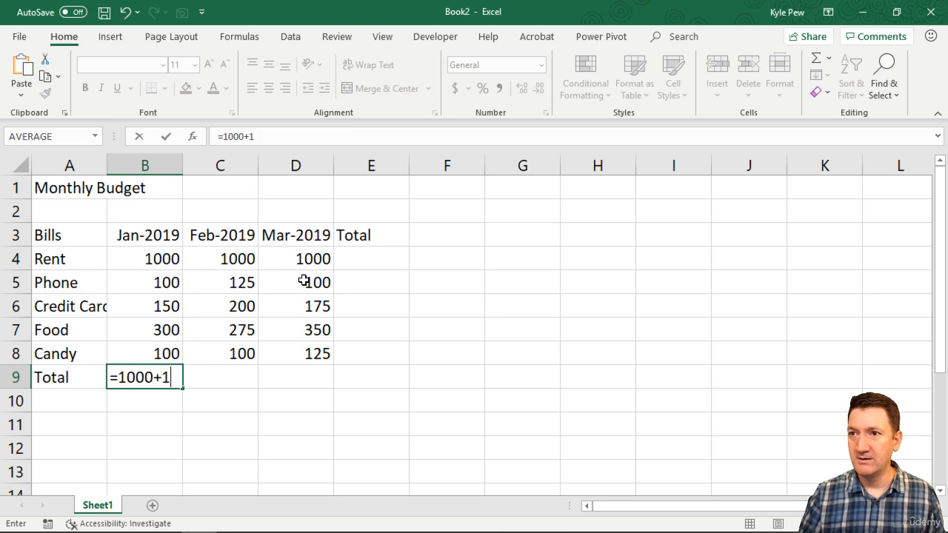
pyautogui.write('00+150')
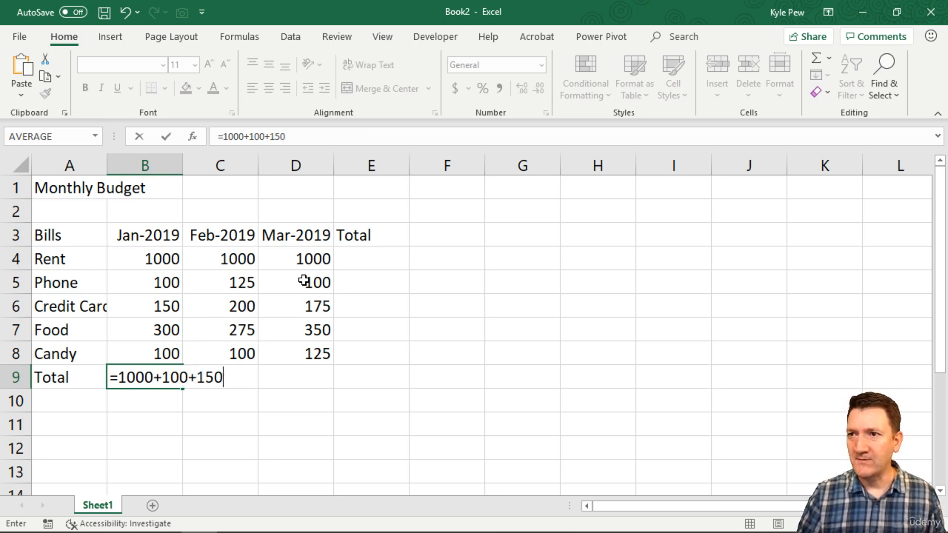
pyautogui.write('+300+1')
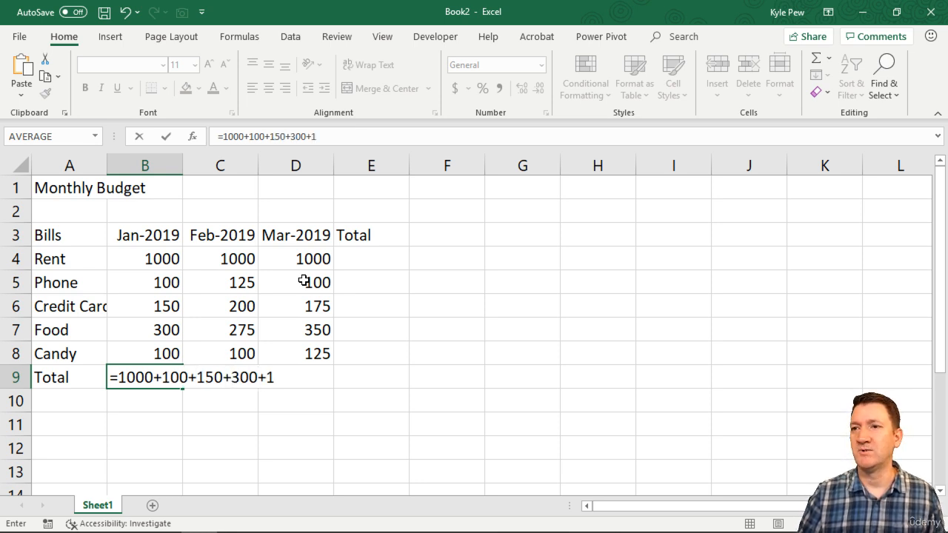
pyautogui.write('00')
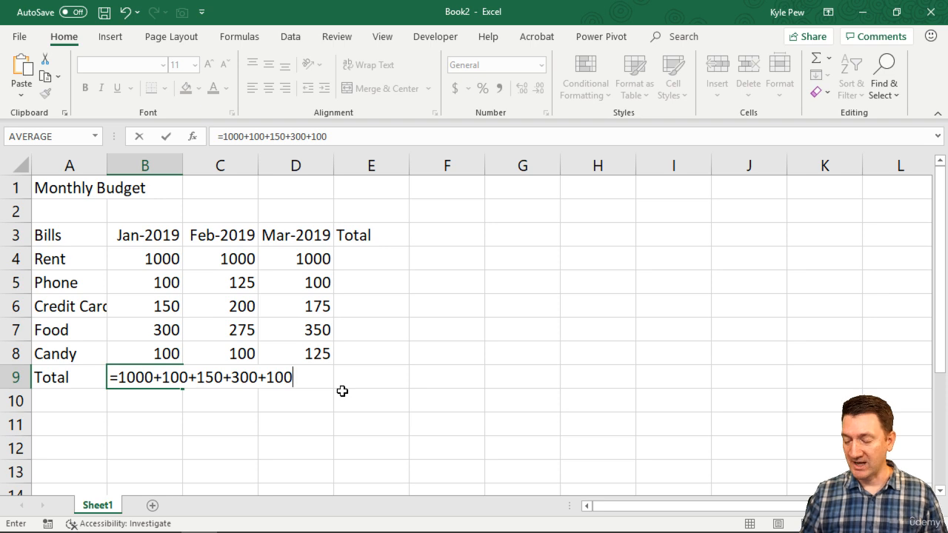
pyautogui.press('Return')
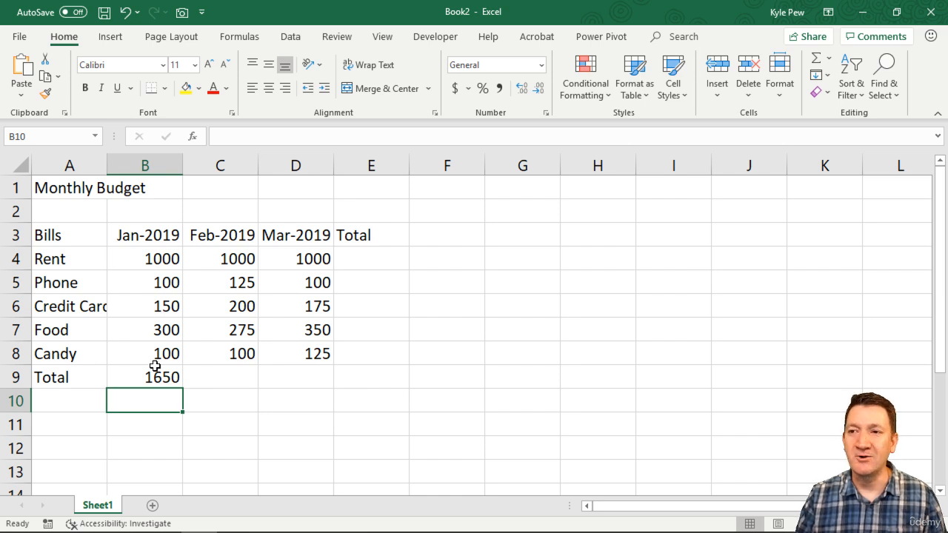
# Change the rent term in the B9 formula to 10000.
pyautogui.click(161, 376)
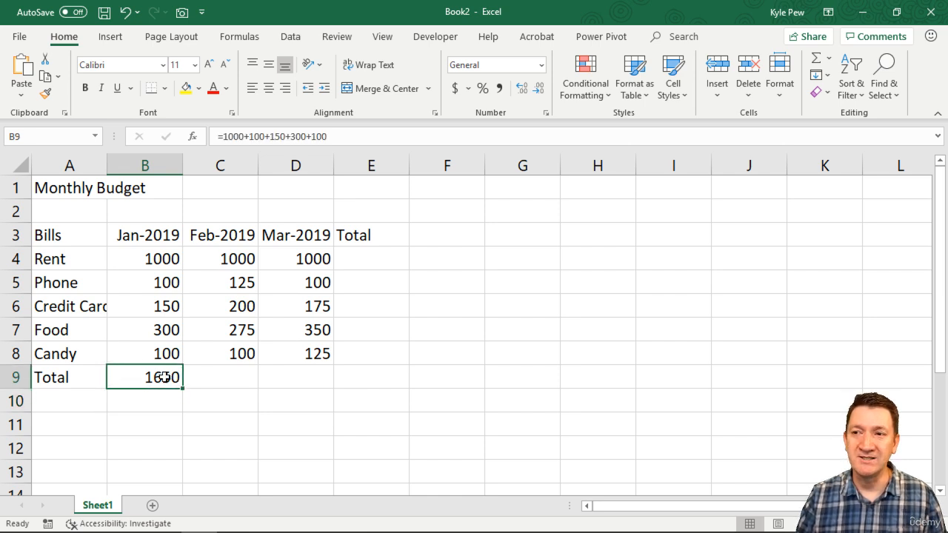
pyautogui.doubleClick(161, 377)
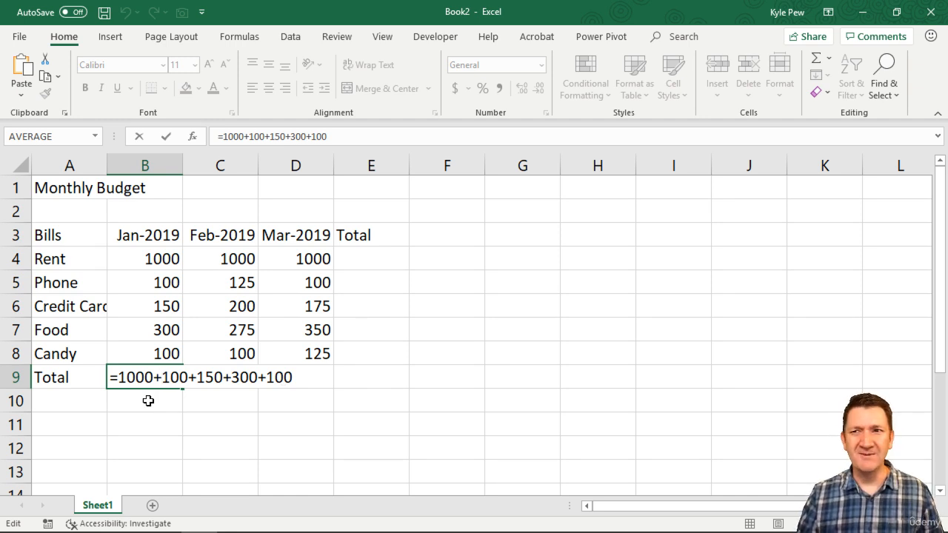
pyautogui.click(155, 378)
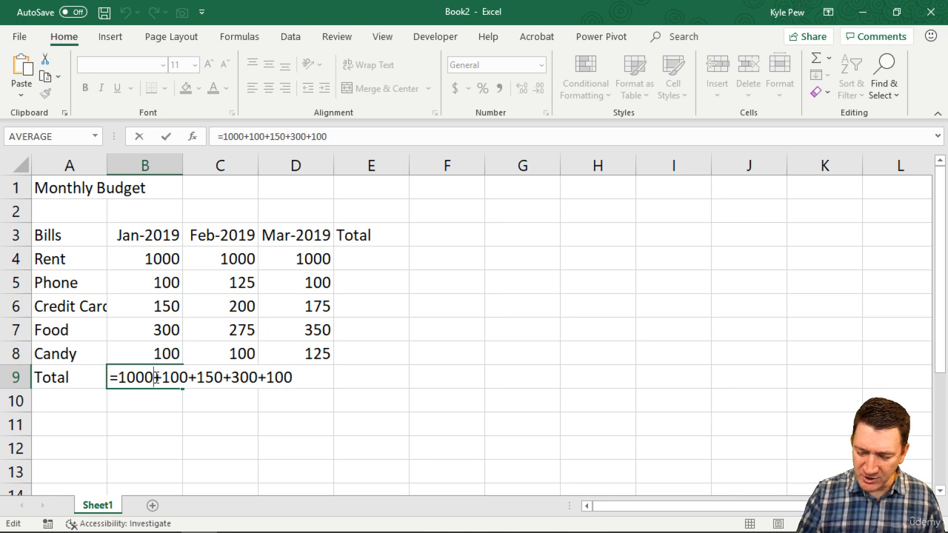
pyautogui.write('0')
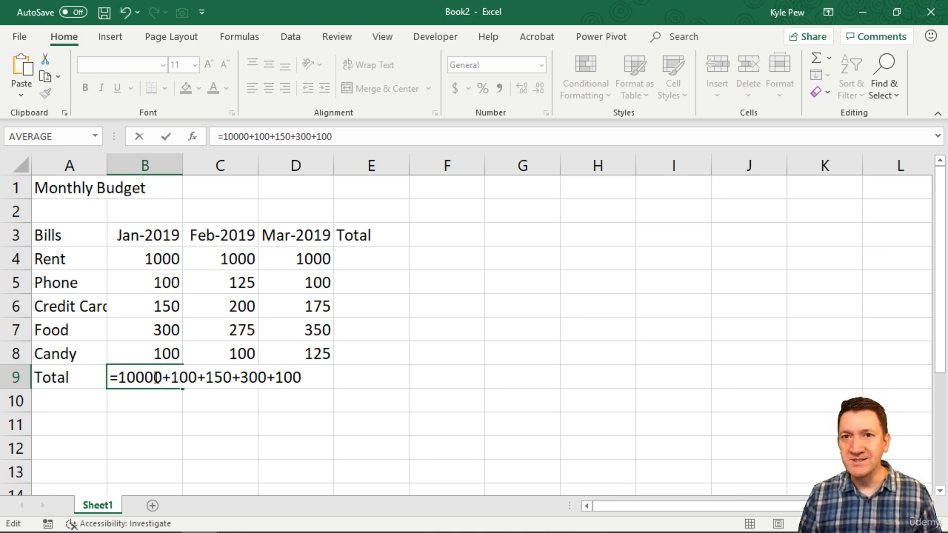
pyautogui.press('Return')
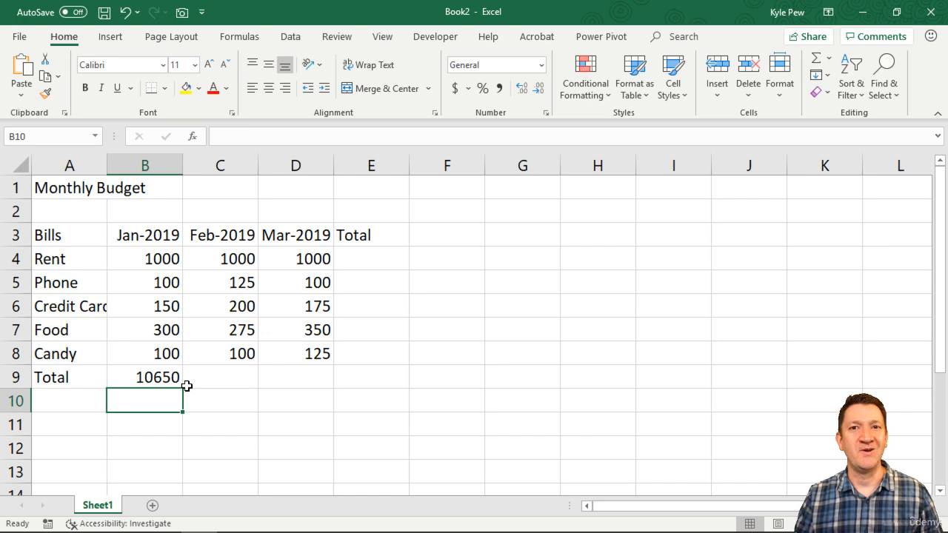
# Correct the rent term in the B9 formula back to 1000.
pyautogui.click(170, 378)
pyautogui.doubleClick(167, 378)
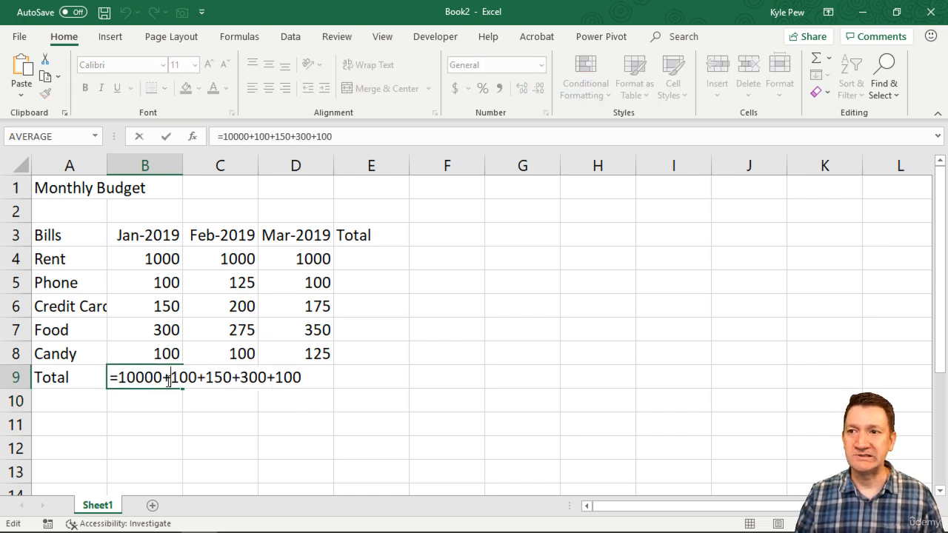
pyautogui.press('BackSpace')
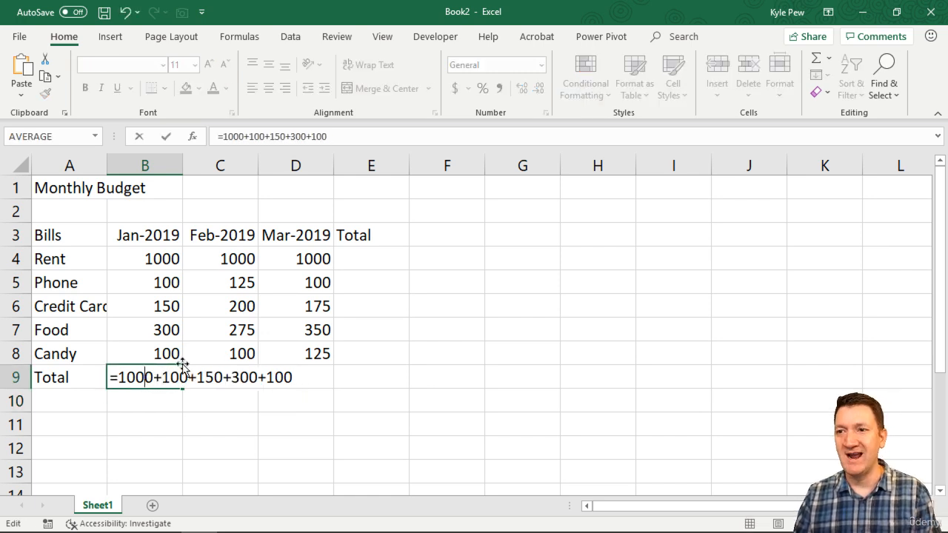
pyautogui.press('Return')
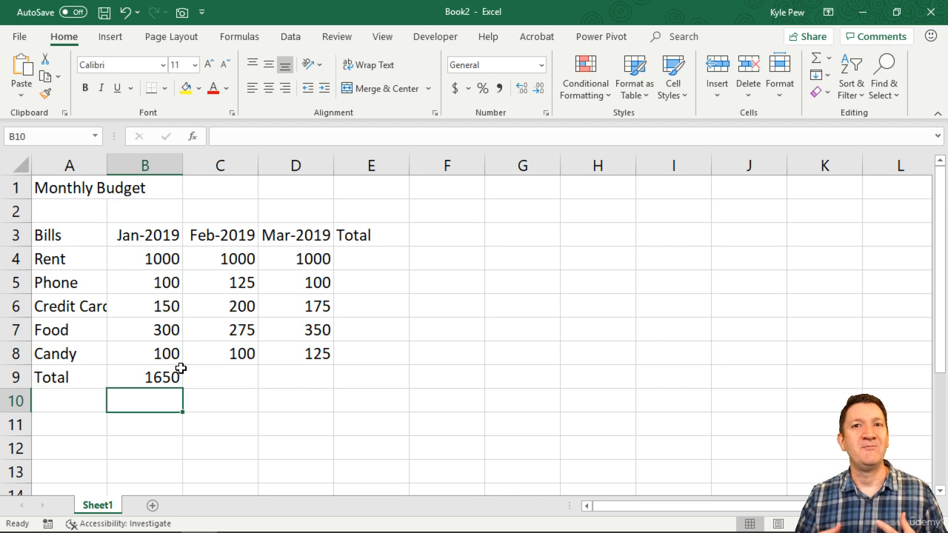
# Inspect the January total's formula in B9, and select the January amounts in B4:B8 for comparison.
pyautogui.click(170, 372)
pyautogui.doubleClick(166, 378)
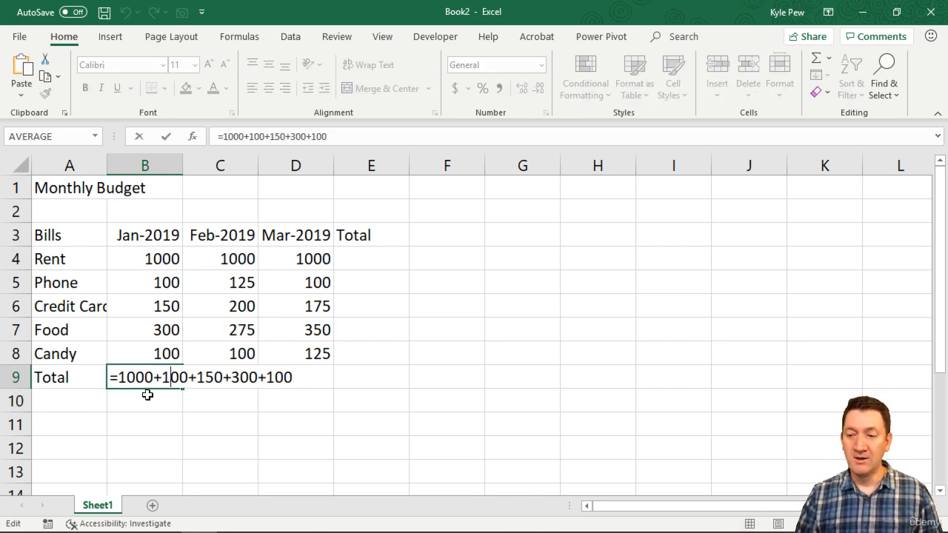
pyautogui.press('Return')
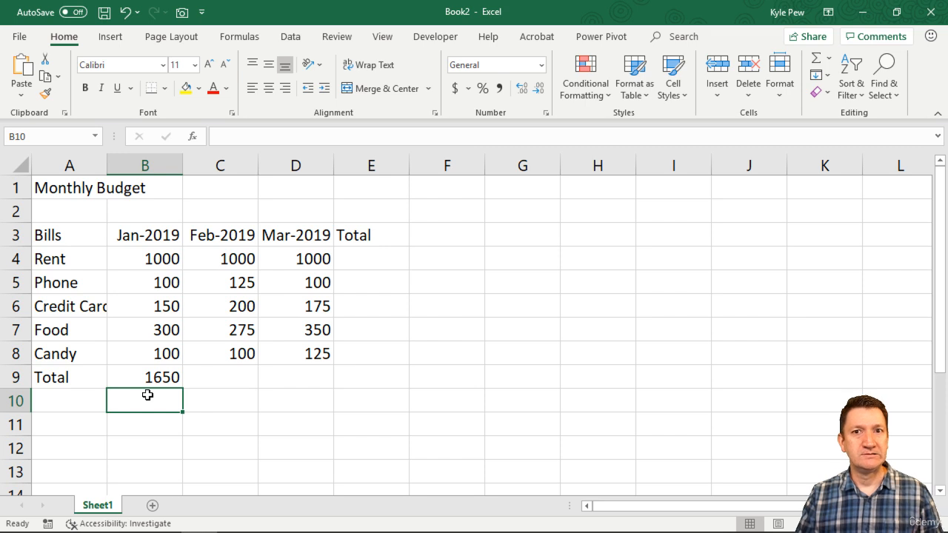
pyautogui.moveTo(152, 256); pyautogui.dragTo(151, 352)
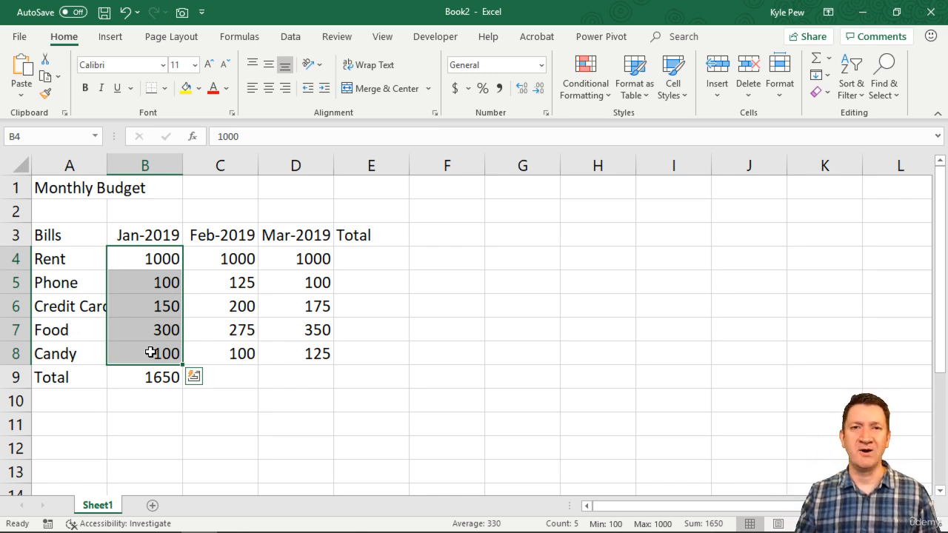
# Set the January Phone amount in B5 to 125.
pyautogui.click(159, 282)
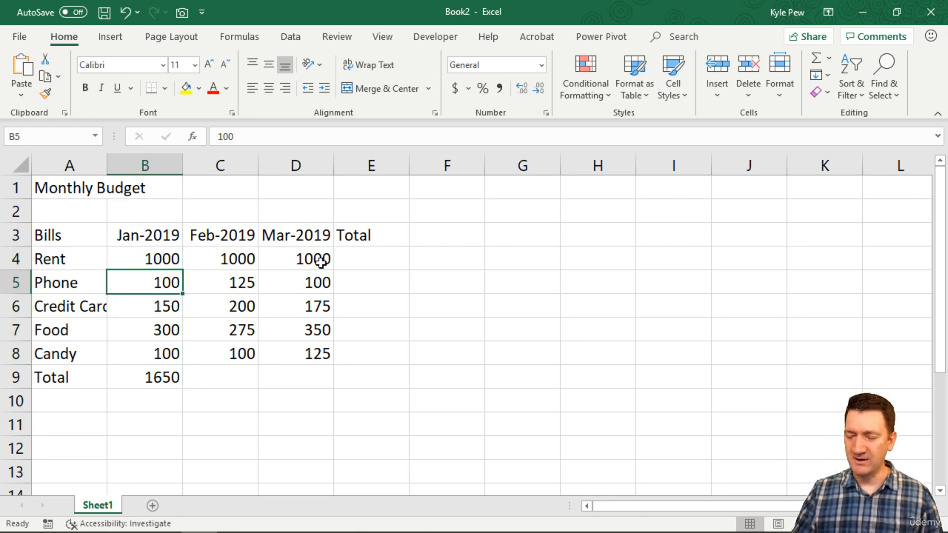
pyautogui.write('1250')
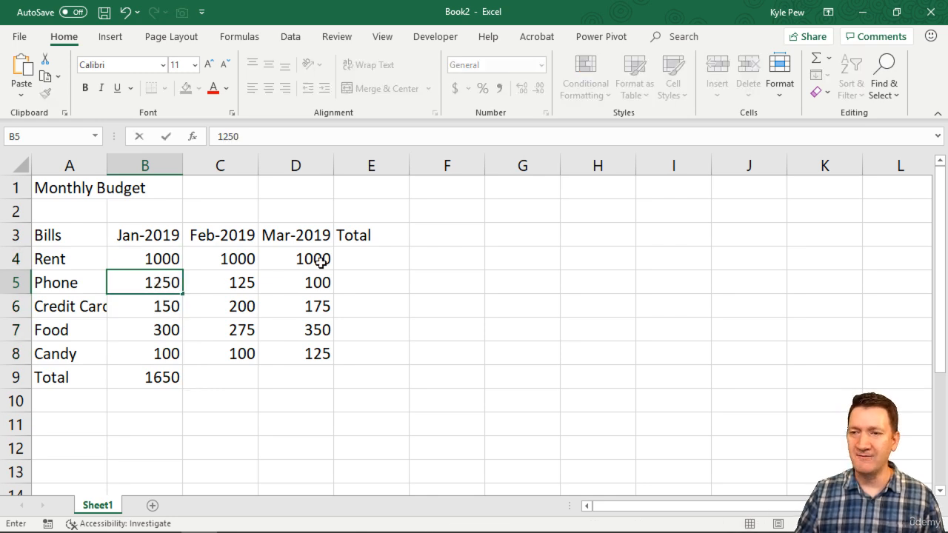
pyautogui.press('BackSpace')
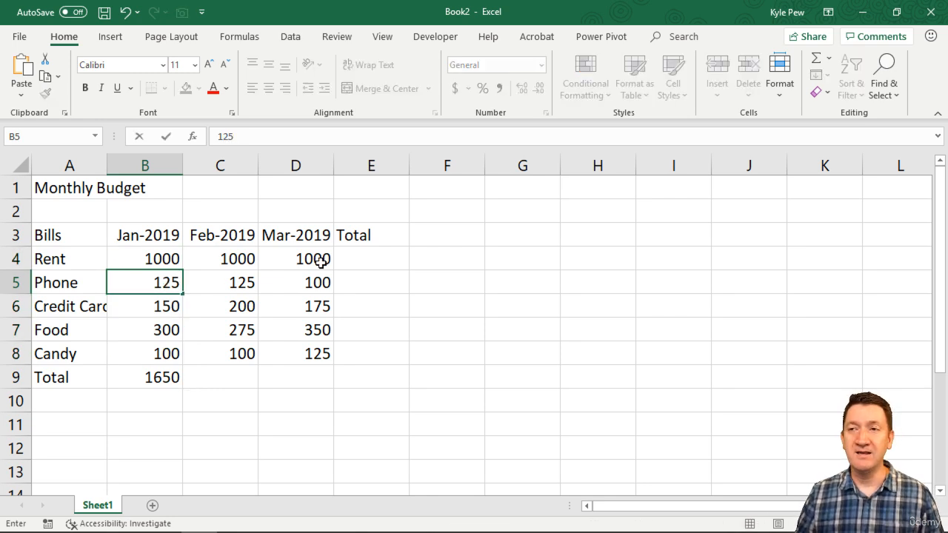
pyautogui.press('Return')
# Update the phone term in the January total's formula in B9 to 125.
pyautogui.click(132, 278)
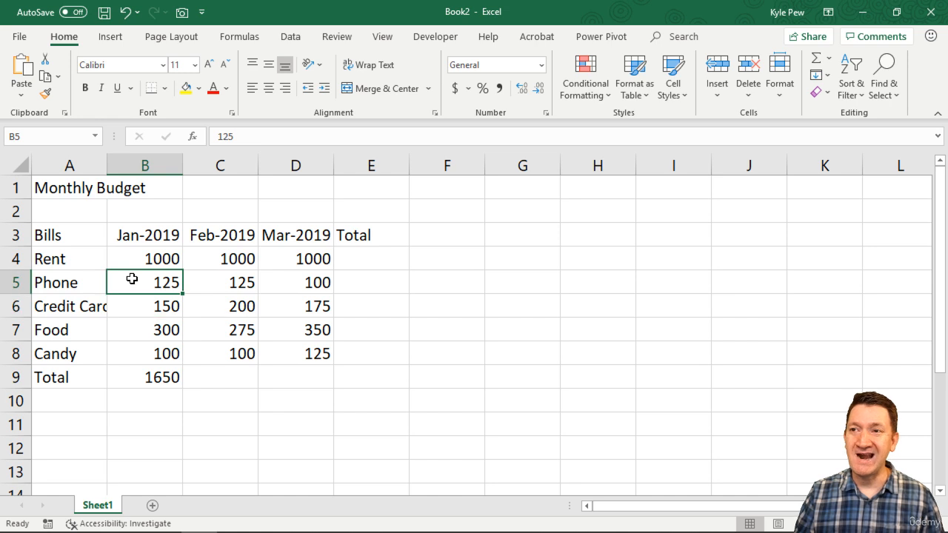
pyautogui.keyDown('ctrl'); pyautogui.click(169, 380); pyautogui.keyUp('ctrl')
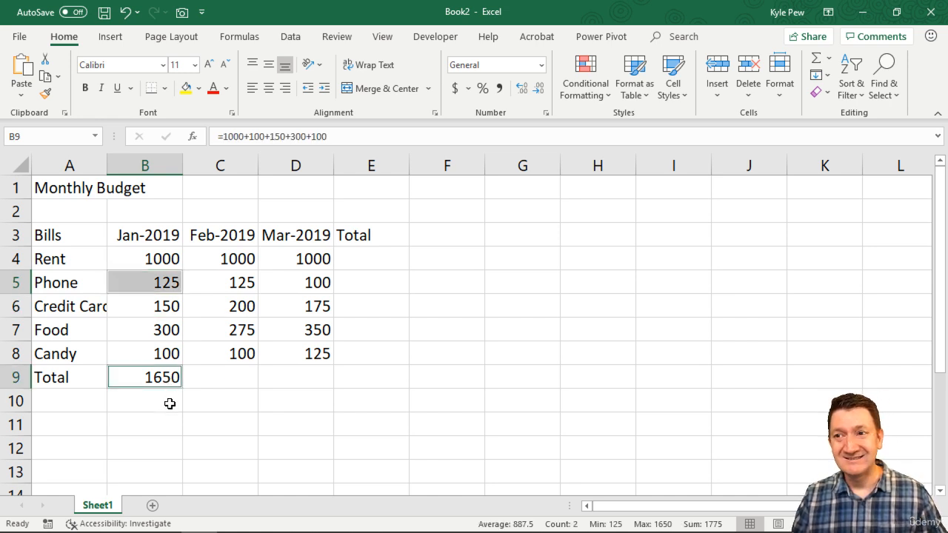
pyautogui.doubleClick(168, 381)
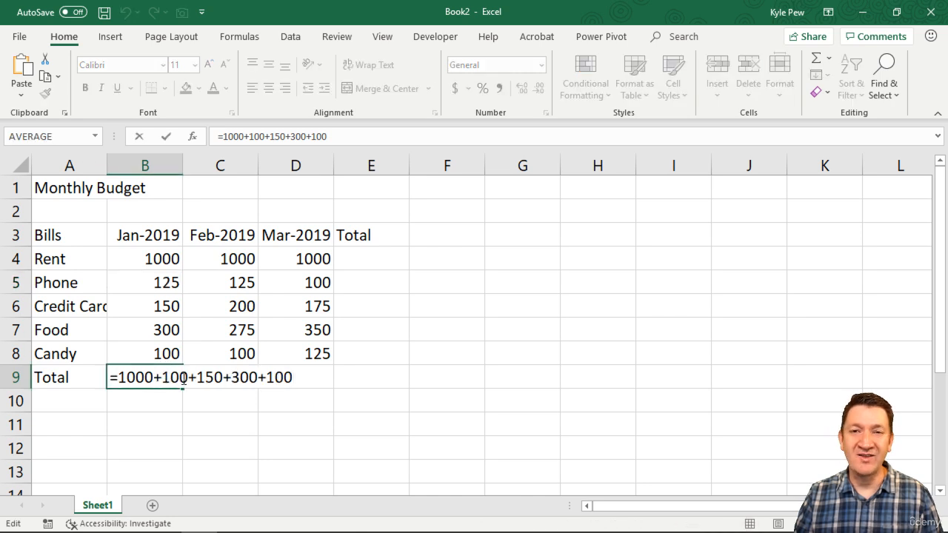
pyautogui.doubleClick(171, 377)
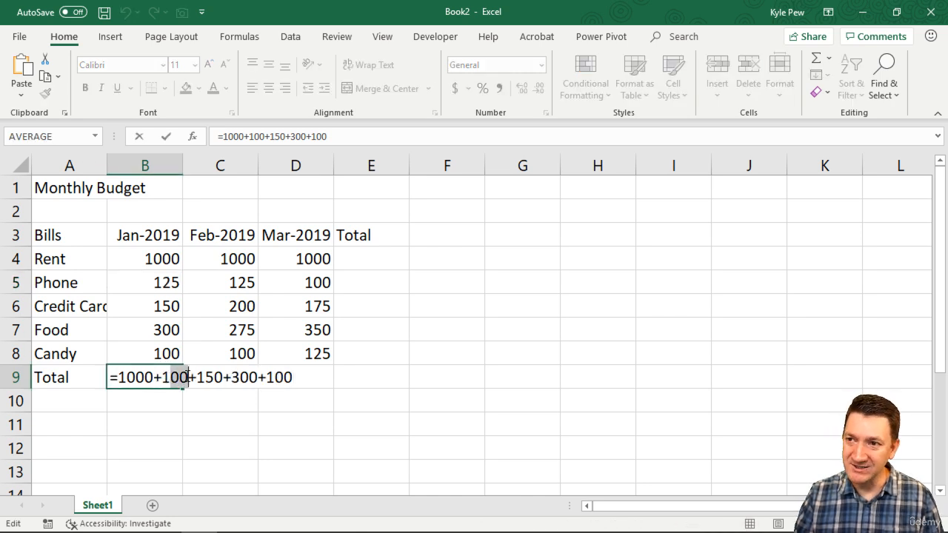
pyautogui.write('125')
pyautogui.press('Return')
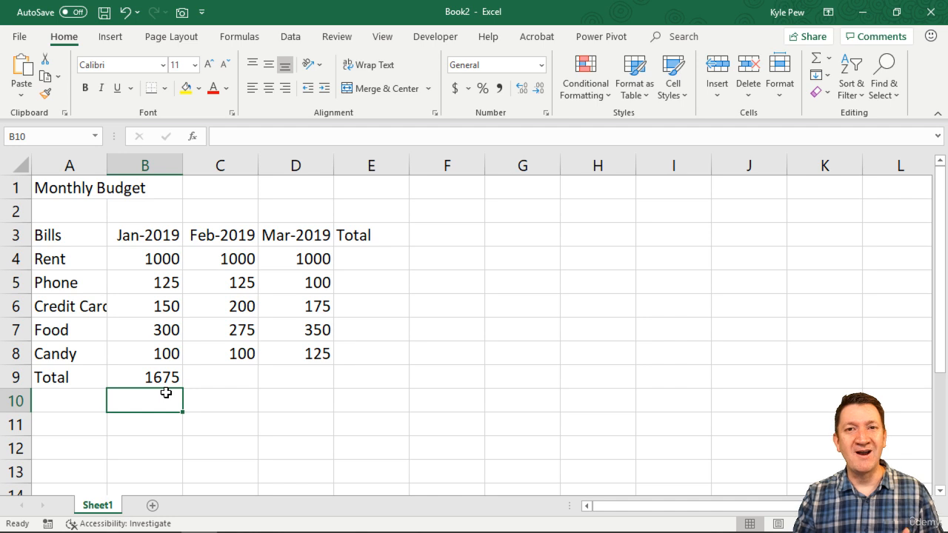
# Set the January Phone amount in B5 back to 100 and clear the total formula from B9.
pyautogui.click(163, 281)
pyautogui.write('100')
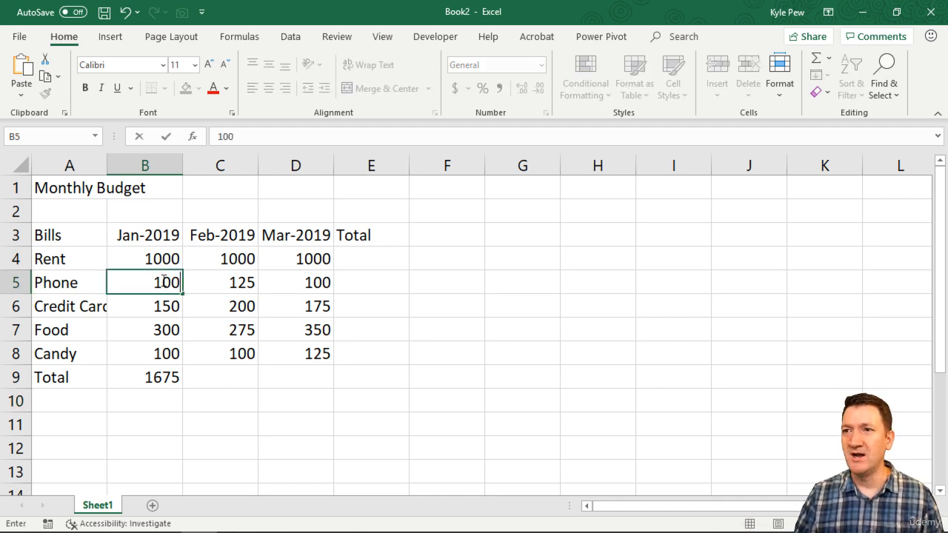
pyautogui.click(158, 376)
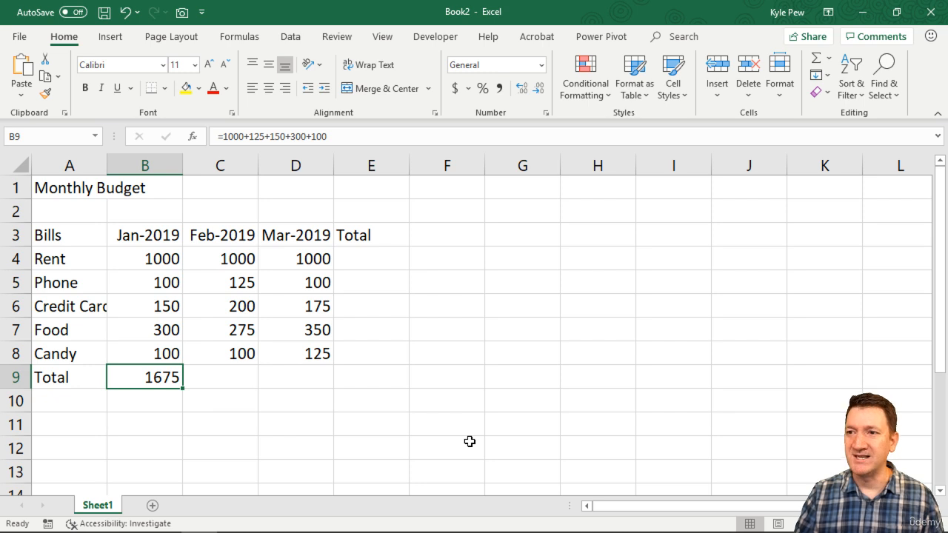
pyautogui.press('Delete')
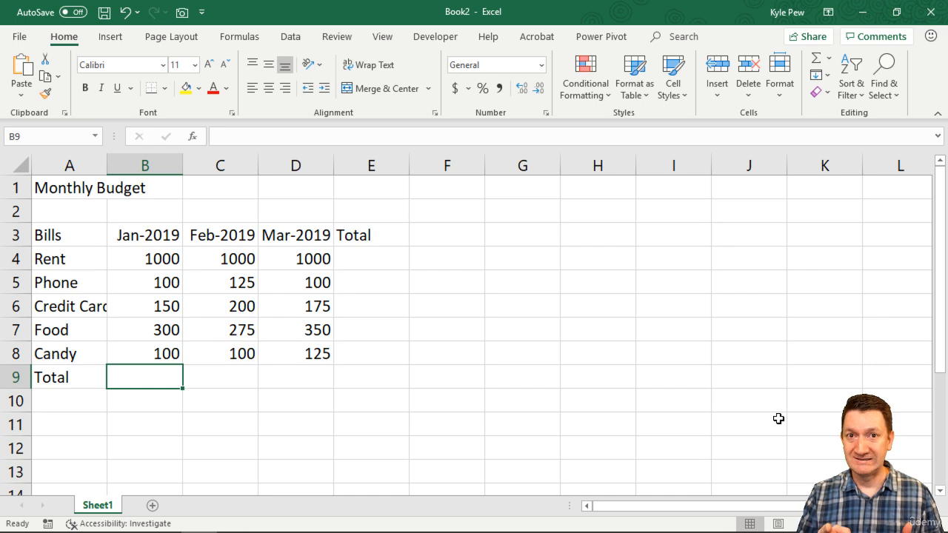
# Calculate the January total in B9 with the cell-reference formula =B4+B5+B6+B7+B8.
pyautogui.write('=')
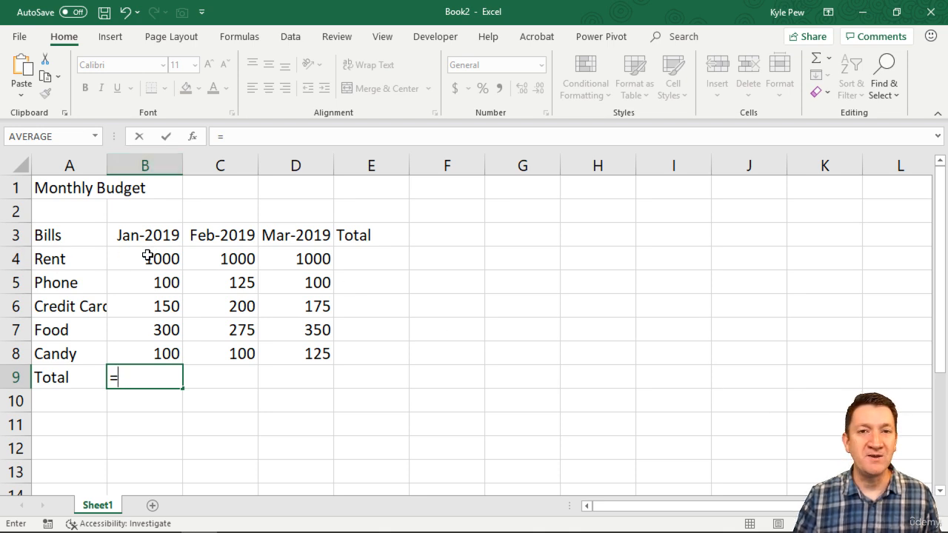
pyautogui.write('B')
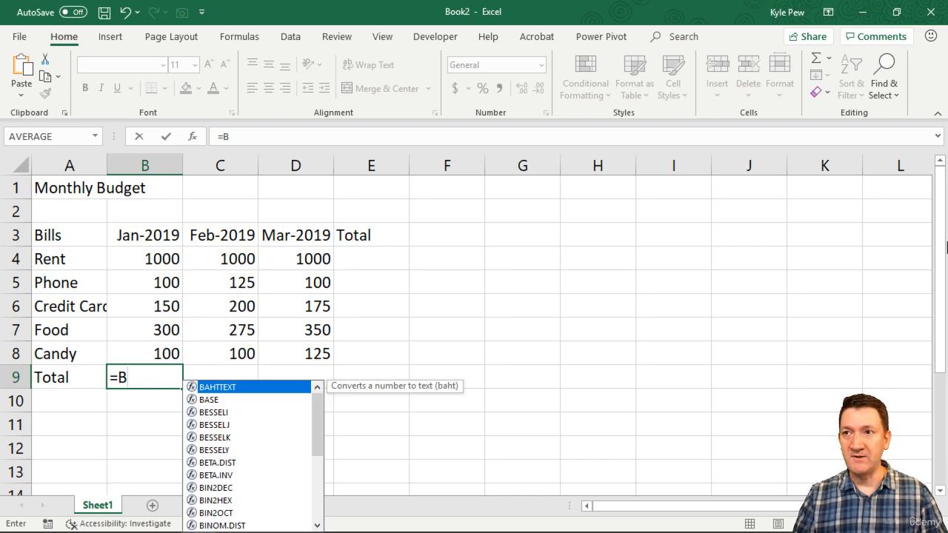
pyautogui.write('4+')
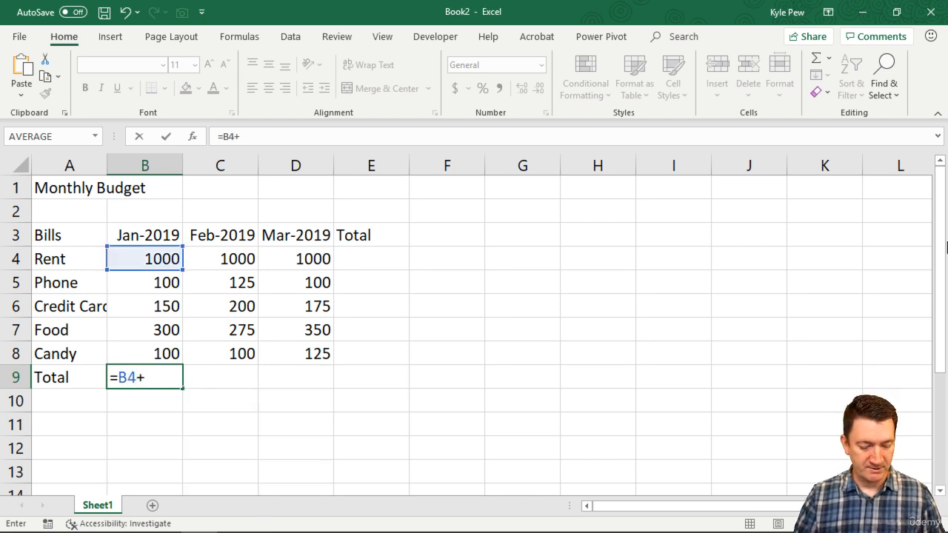
pyautogui.write('B5+B6')
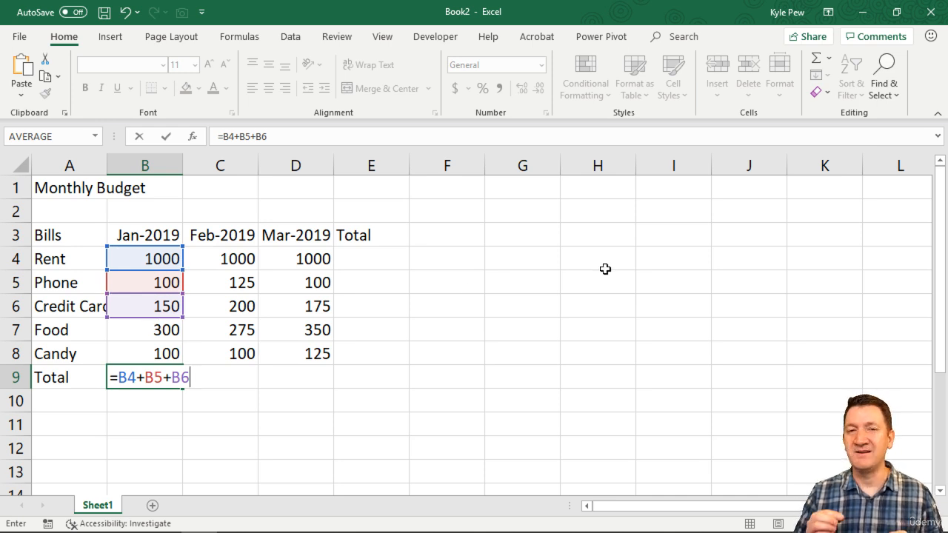
pyautogui.write('+')
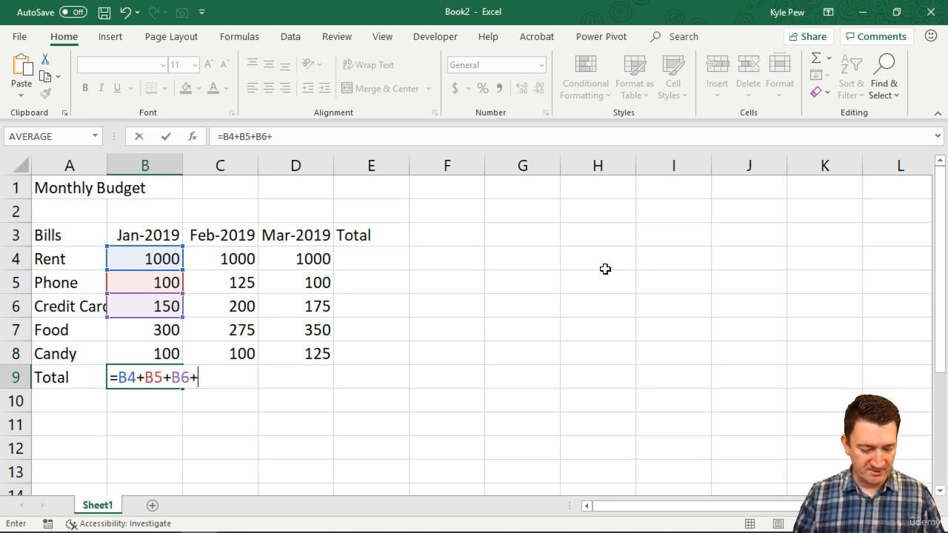
pyautogui.write('B7+B8')
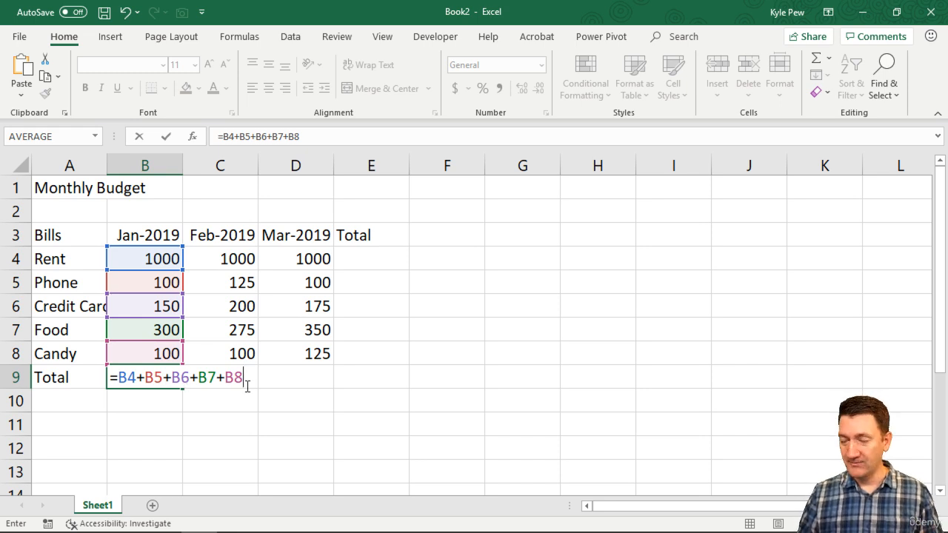
pyautogui.press('Return')
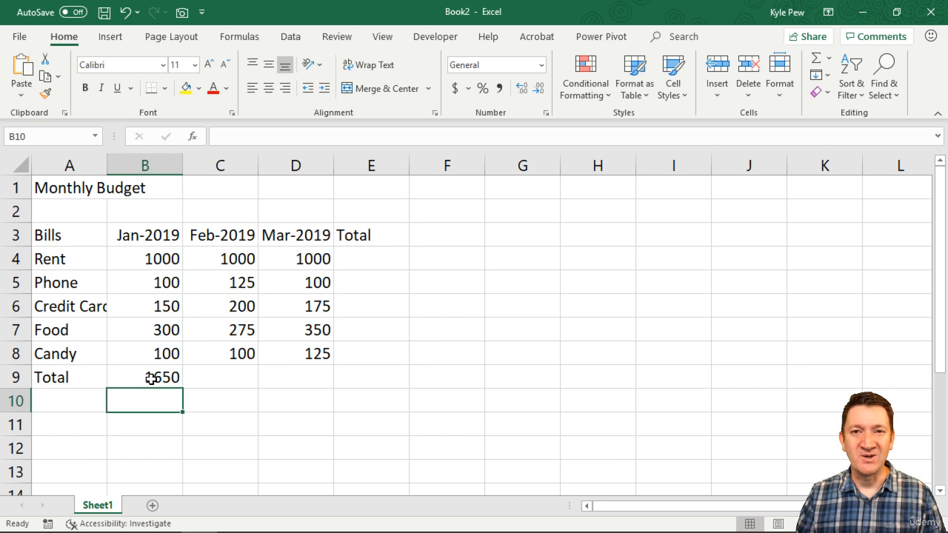
# Set the January Phone amount in B5 to 125, and inspect the cell references in the January total's formula in B9.
pyautogui.click(154, 277)
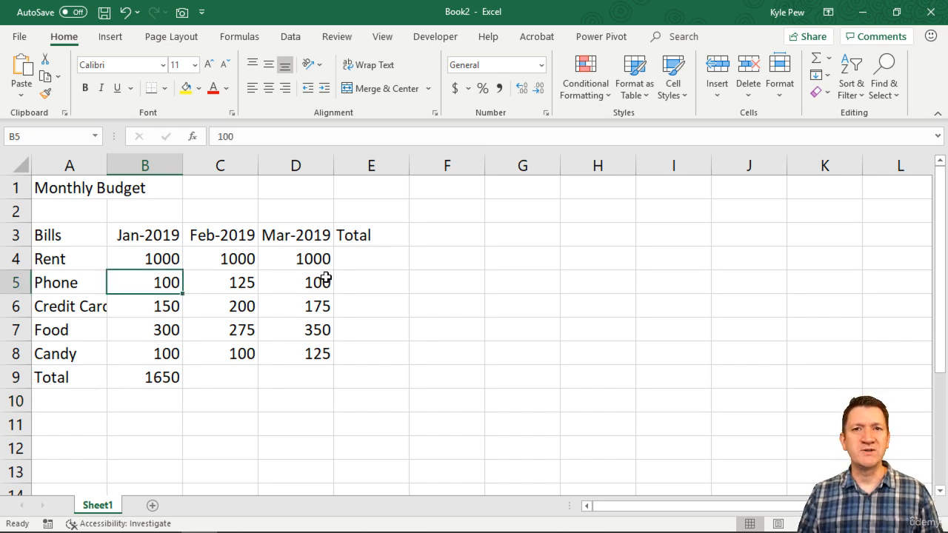
pyautogui.write('125')
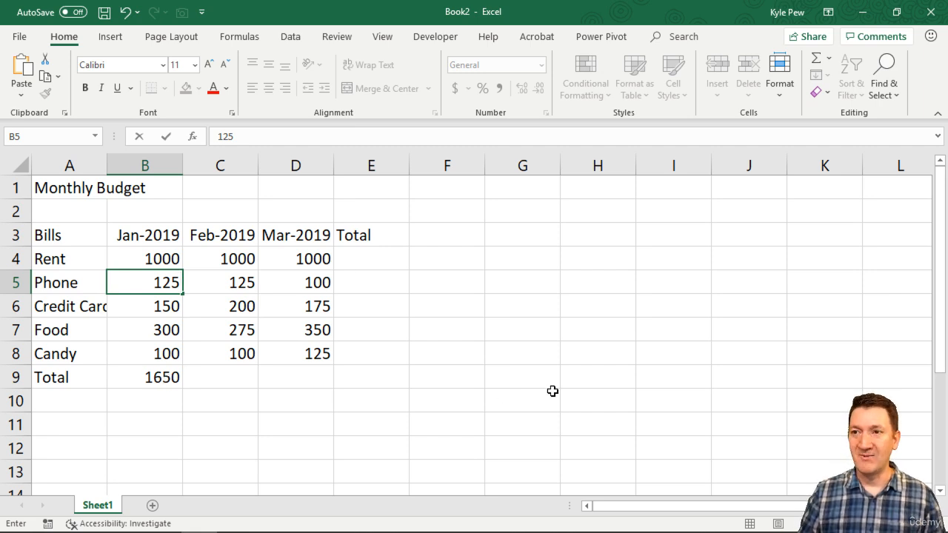
pyautogui.press('Return')
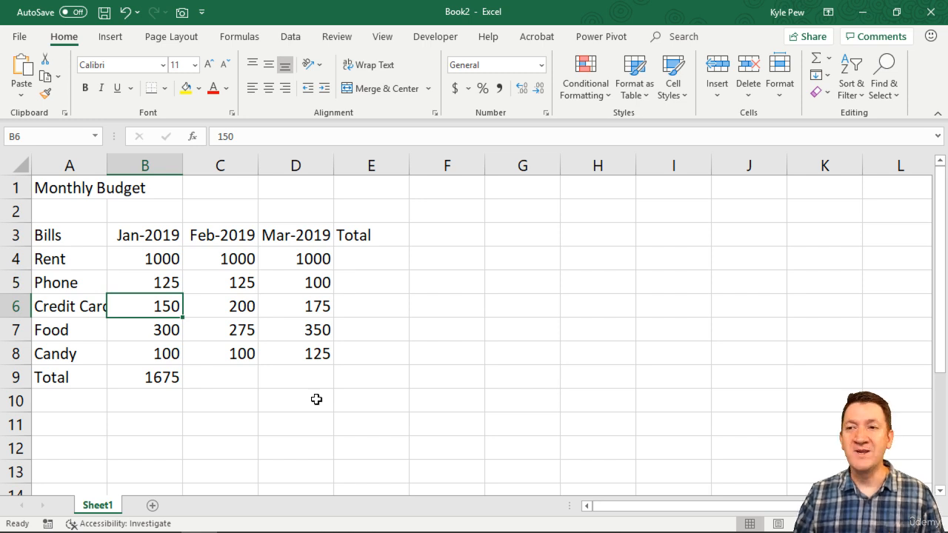
pyautogui.doubleClick(163, 376)
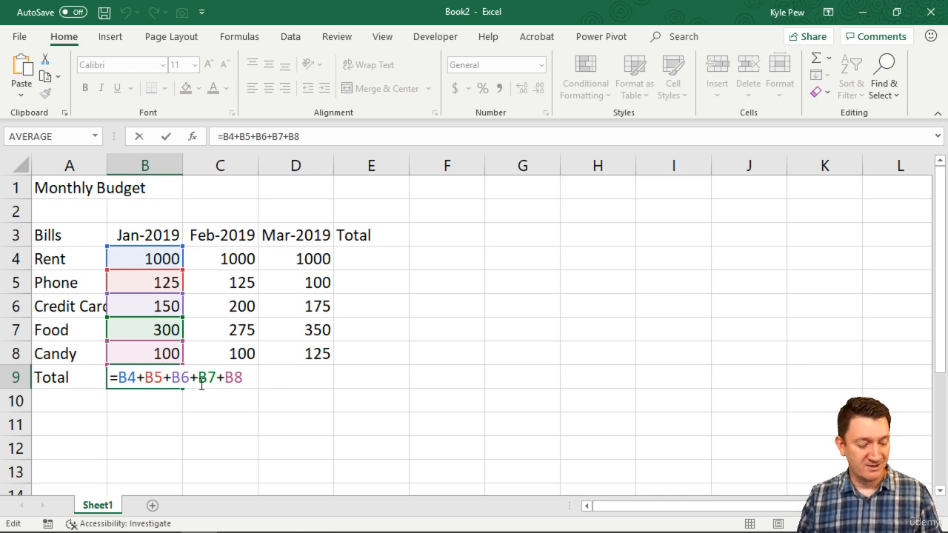
pyautogui.hotkey('ctrl', 'Return')
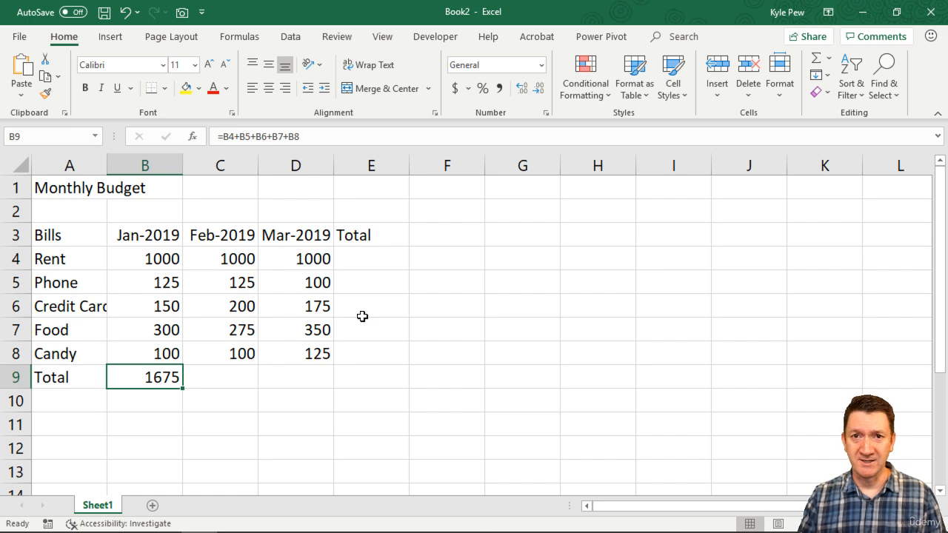
# Calculate the Rent total in E4 with the formula =B4+C4+D4, and review the January total's formula in B9.
pyautogui.click(216, 377)
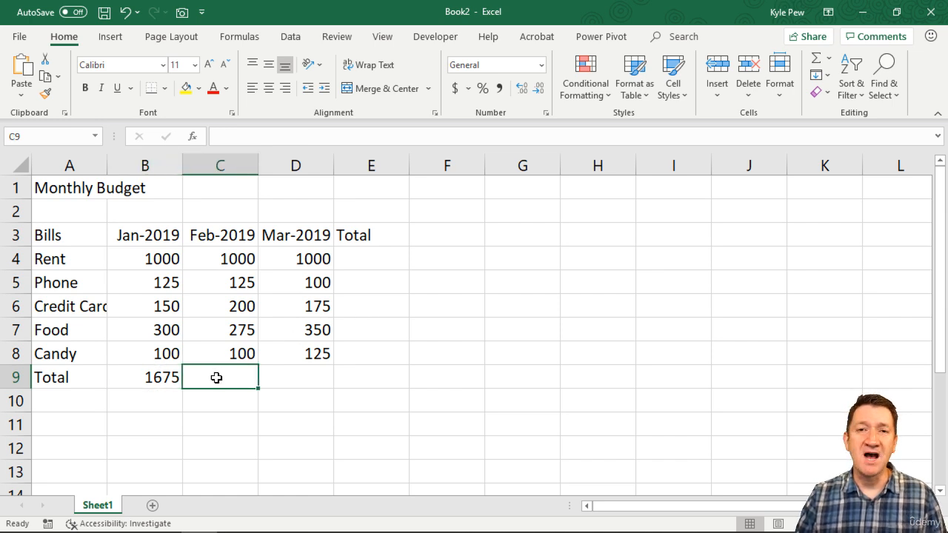
pyautogui.click(281, 378)
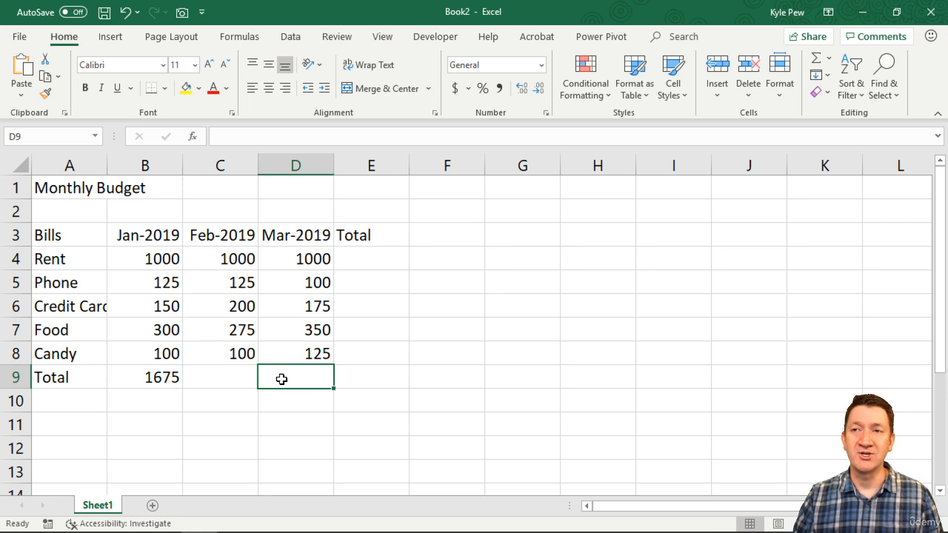
pyautogui.click(362, 257)
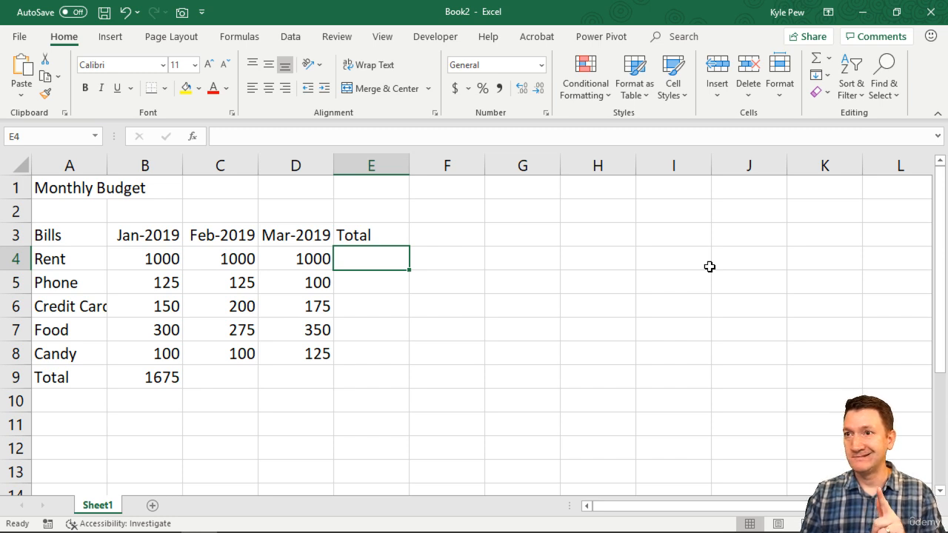
pyautogui.write('=')
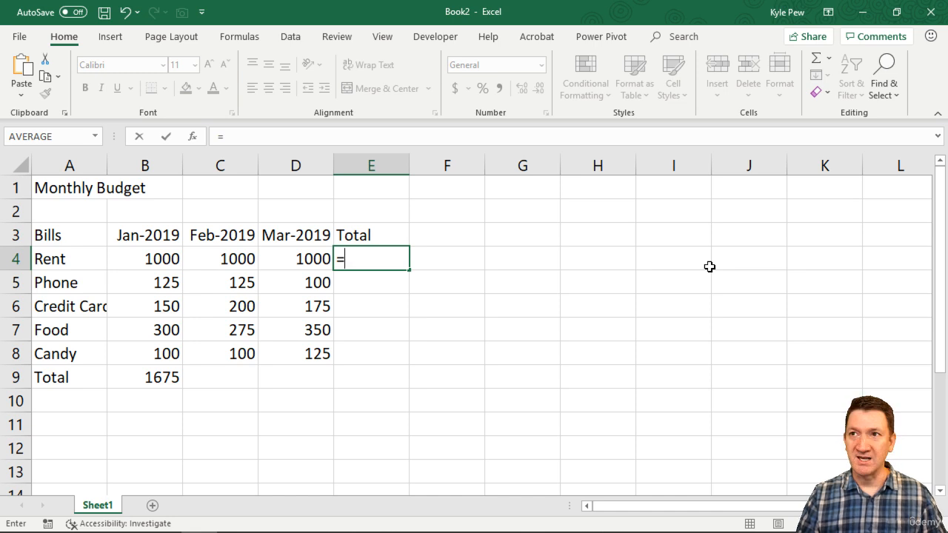
pyautogui.write('B4')
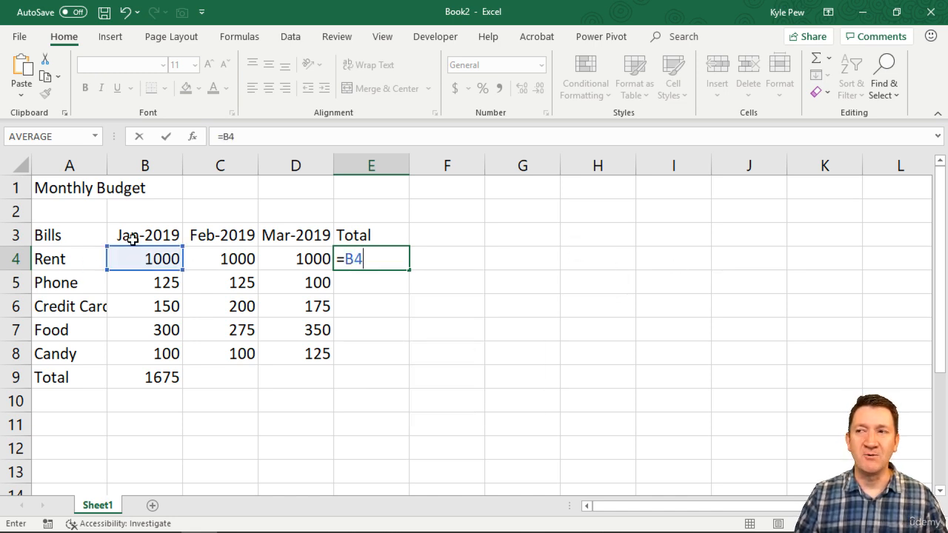
pyautogui.write('+')
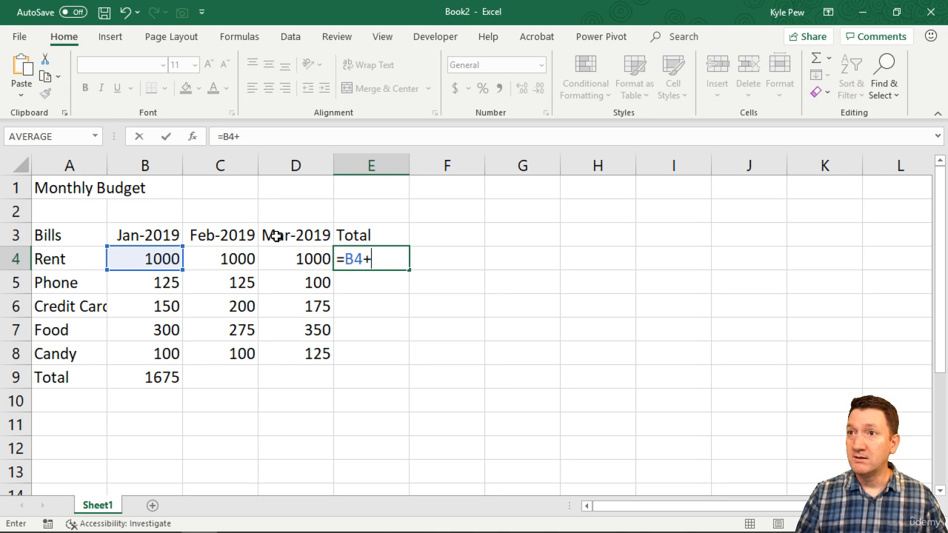
pyautogui.write('C4')
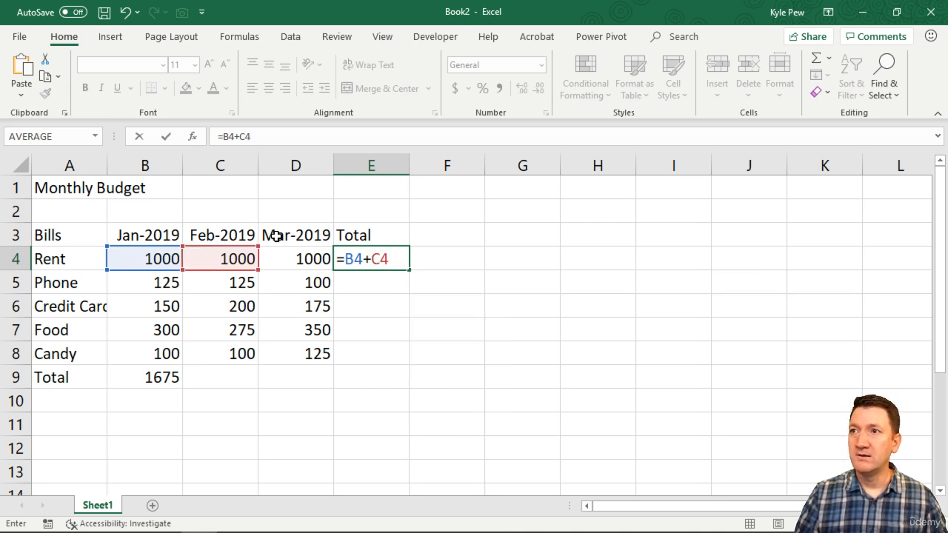
pyautogui.write('+')
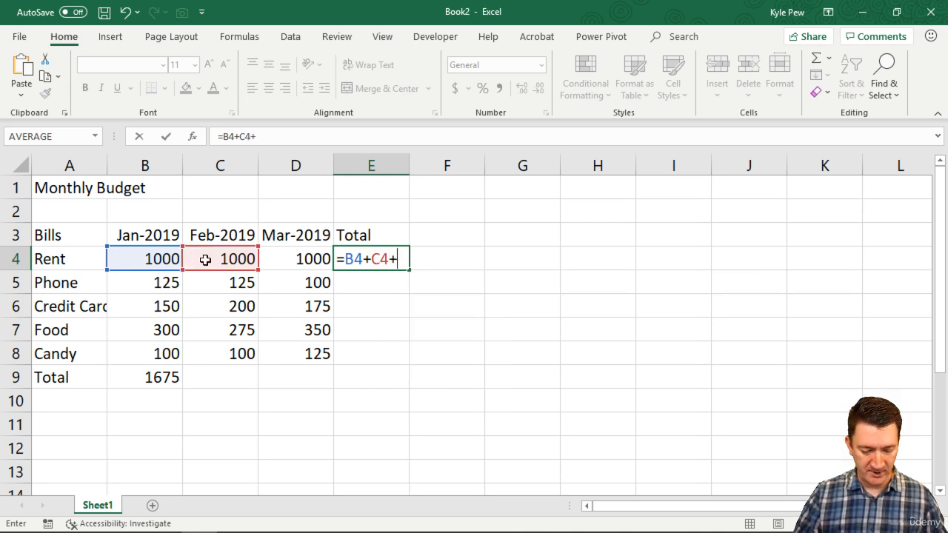
pyautogui.write('D4')
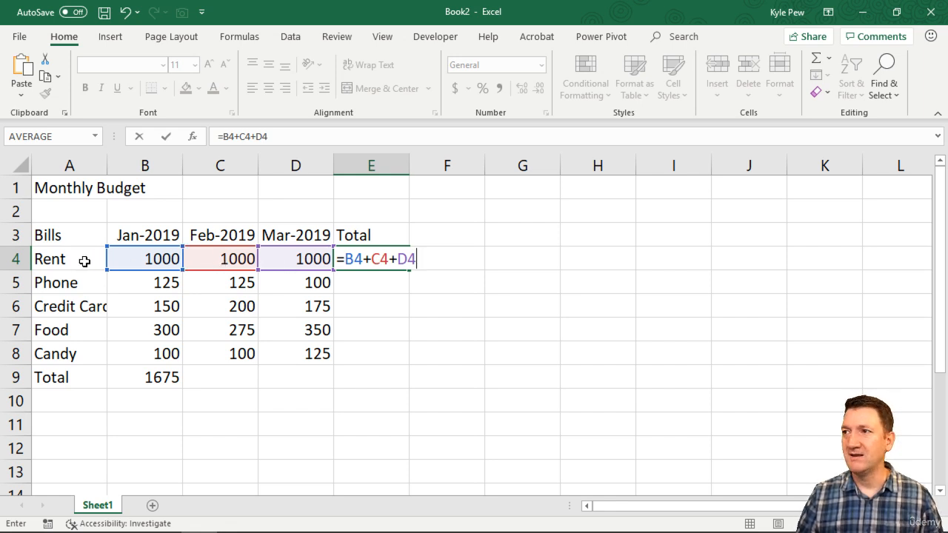
pyautogui.press('Return')
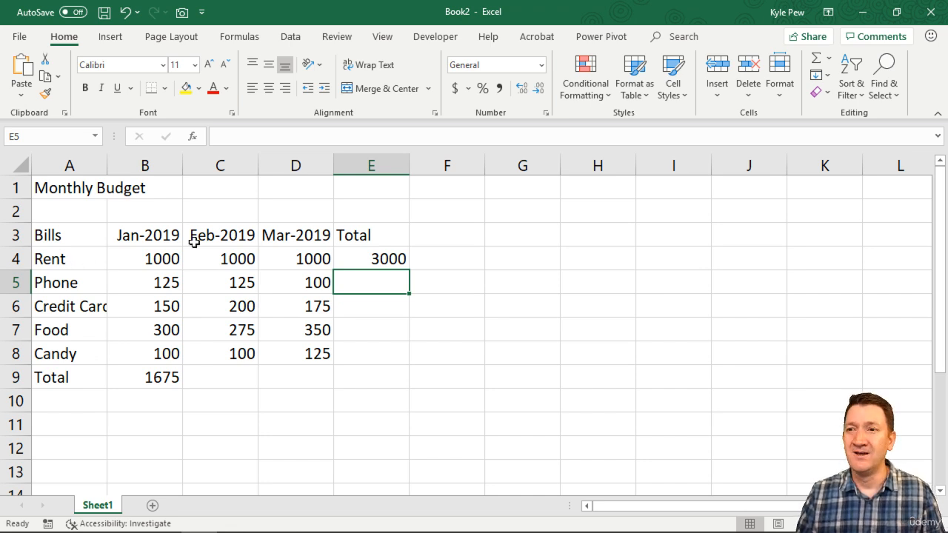
pyautogui.doubleClick(167, 376)
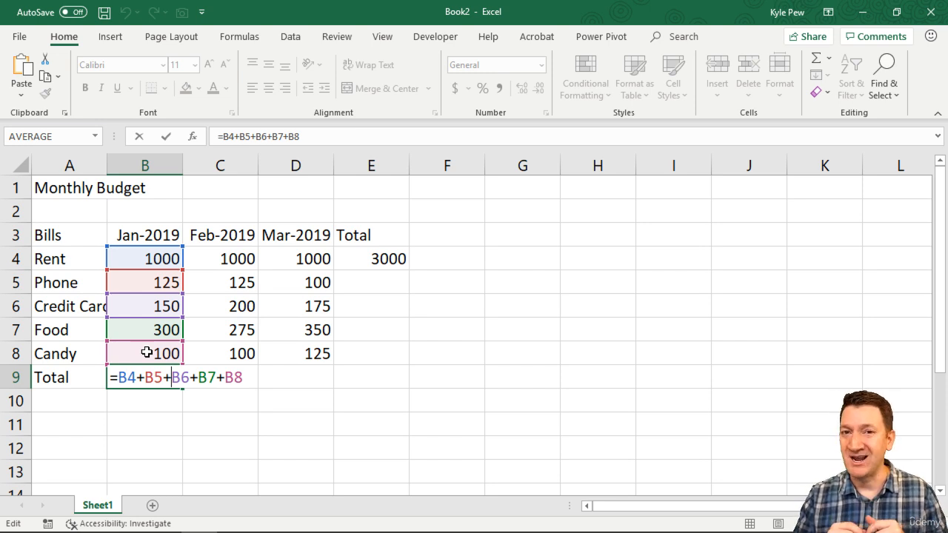
pyautogui.press('Return')
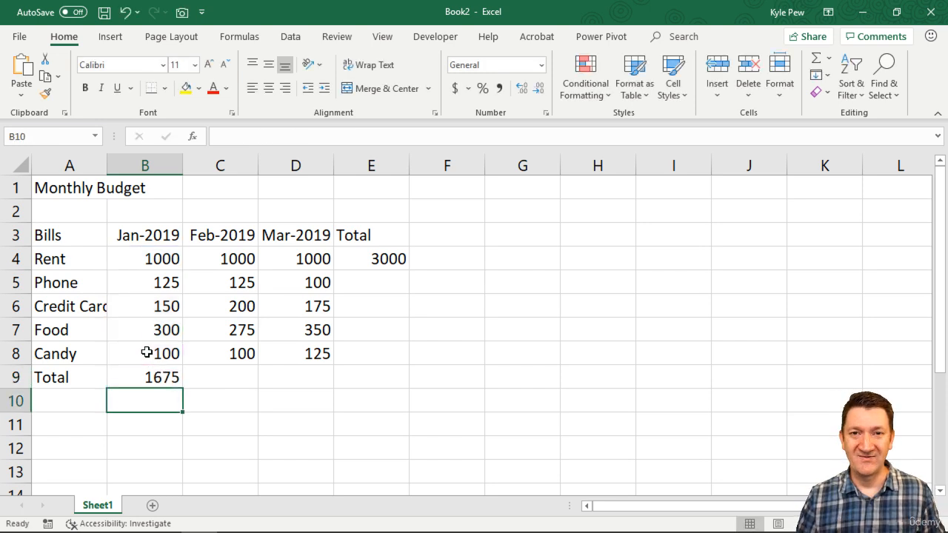